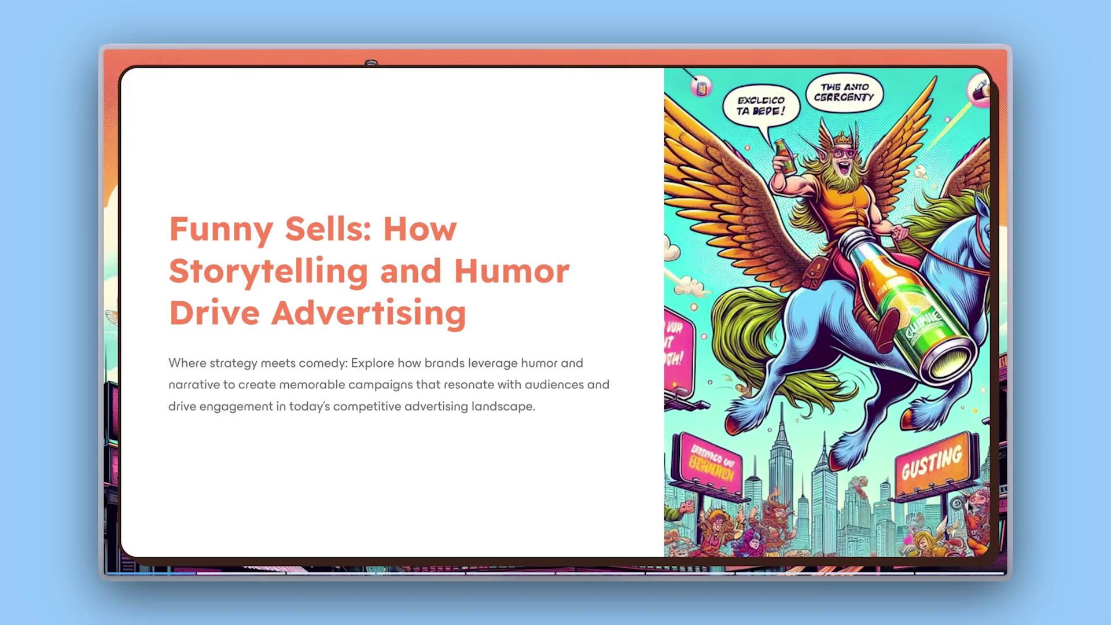
# Step forward two slides through the finished Funny Sells deck
pyautogui.press('Right')
pyautogui.press('Right')
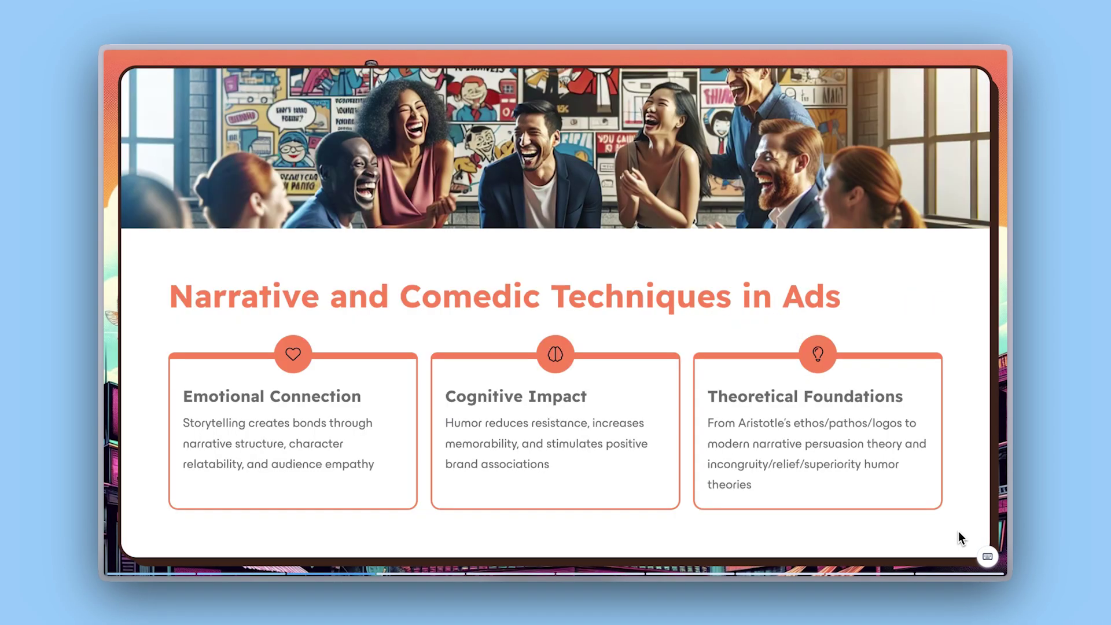
pyautogui.press('Right')
pyautogui.press('Right')
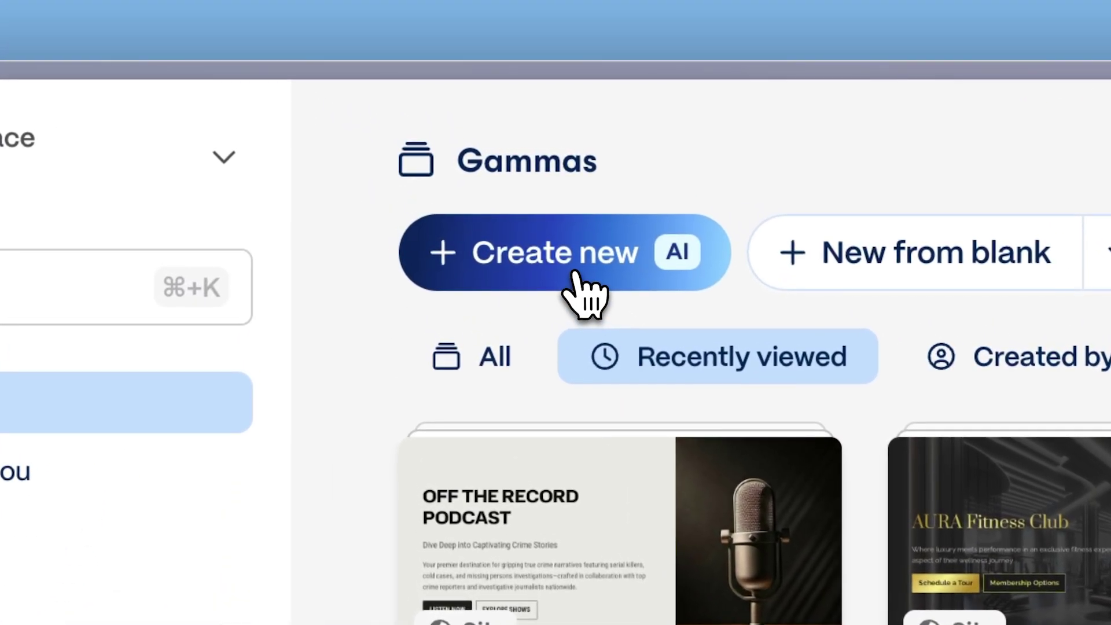
# Upload the Funny_Sells_Storytelling_and_Humor_in_Ads .docx through Create new's import option
pyautogui.click(582, 289)
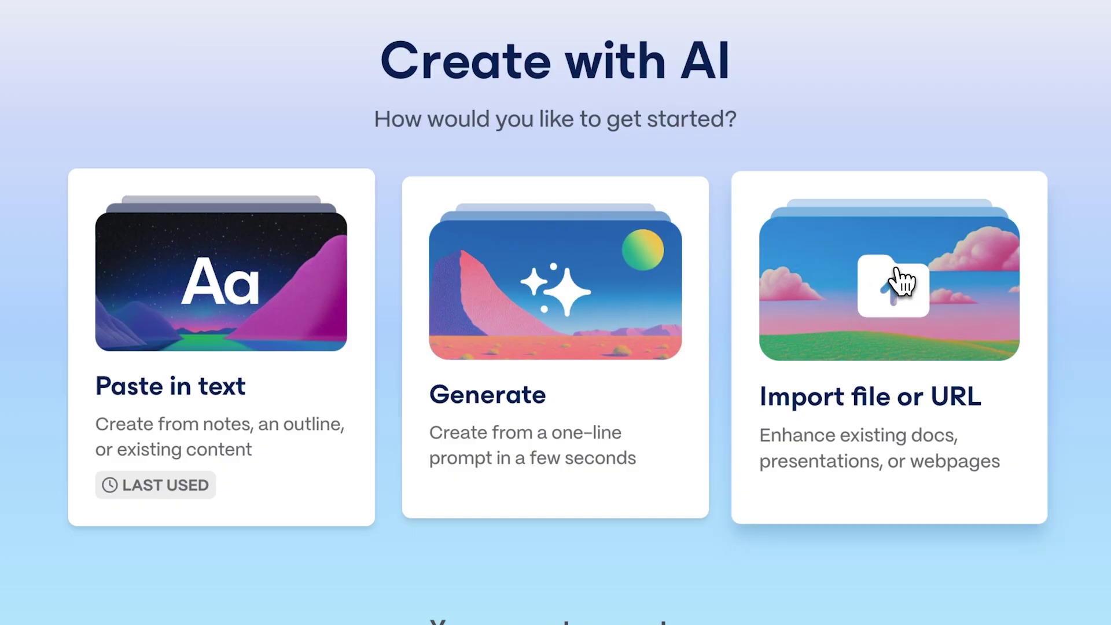
pyautogui.click(902, 281)
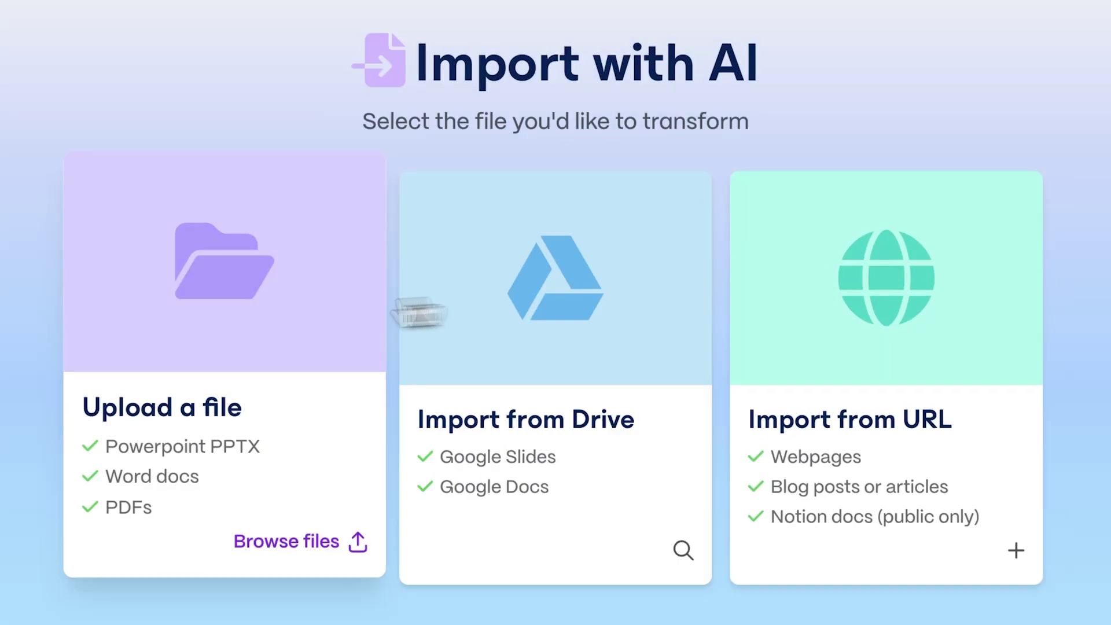
pyautogui.click(223, 324)
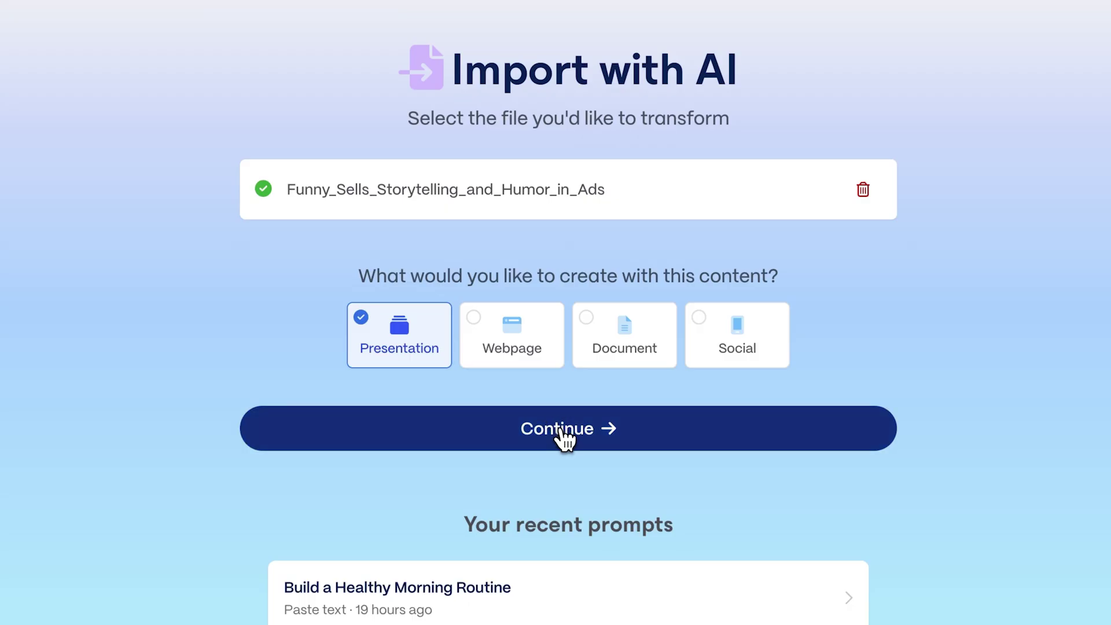
# Split the content card-by-card and move the Narrative card below Theoretical Framework
pyautogui.click(564, 440)
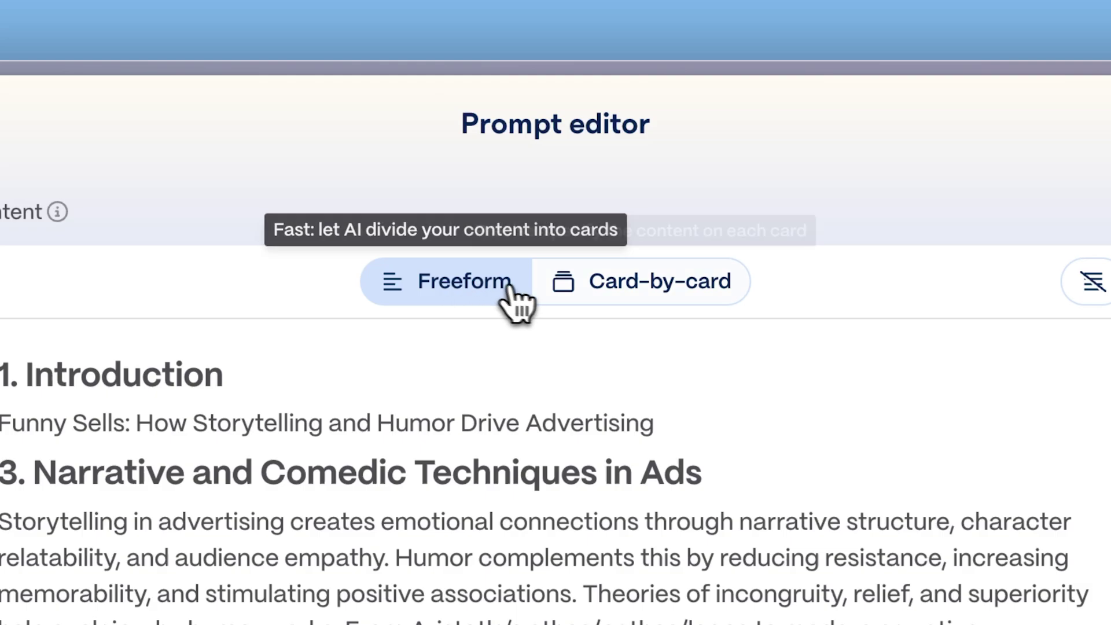
pyautogui.click(642, 309)
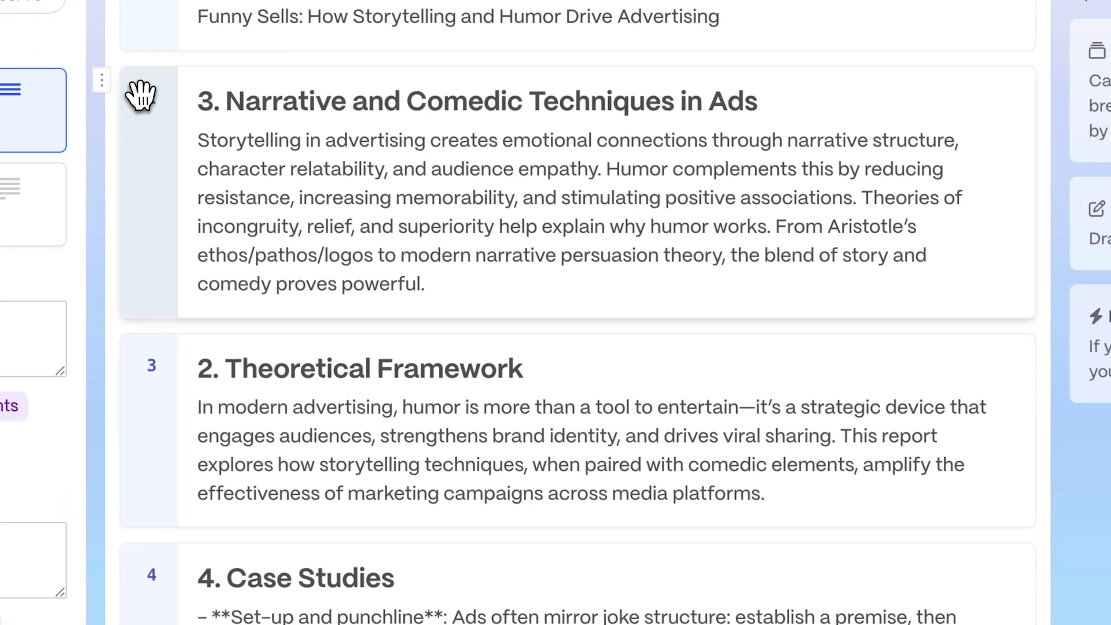
pyautogui.moveTo(141, 94); pyautogui.dragTo(133, 532)
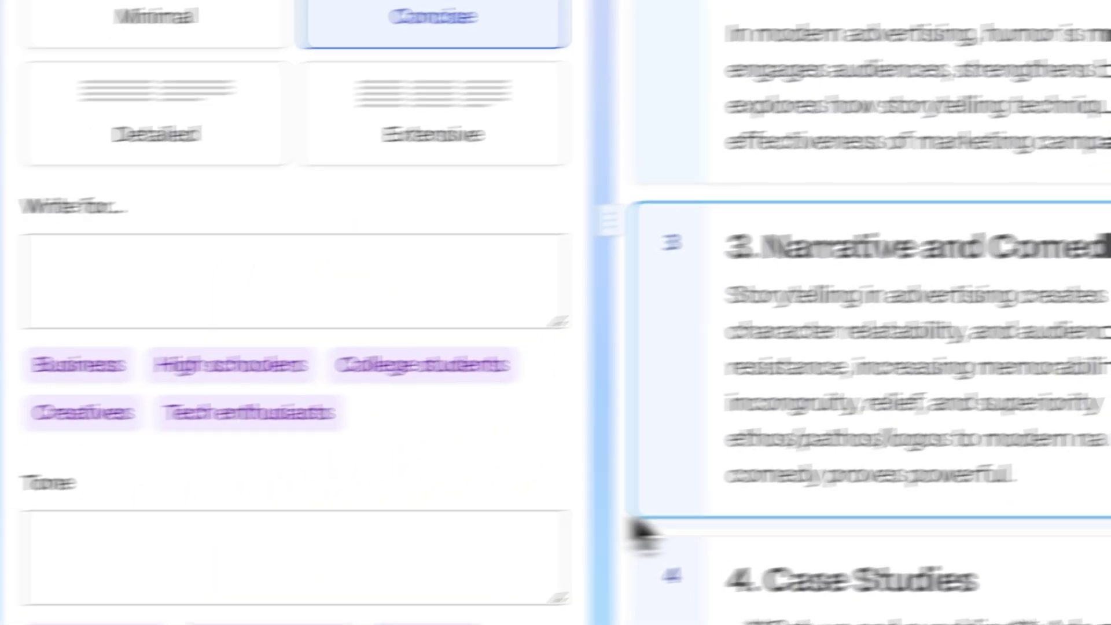
# Write for 'Marketing professionals and advertising students', tone 'Engagin', English (US), with AI images
pyautogui.click(485, 286)
pyautogui.write('Marketing professionals and a')
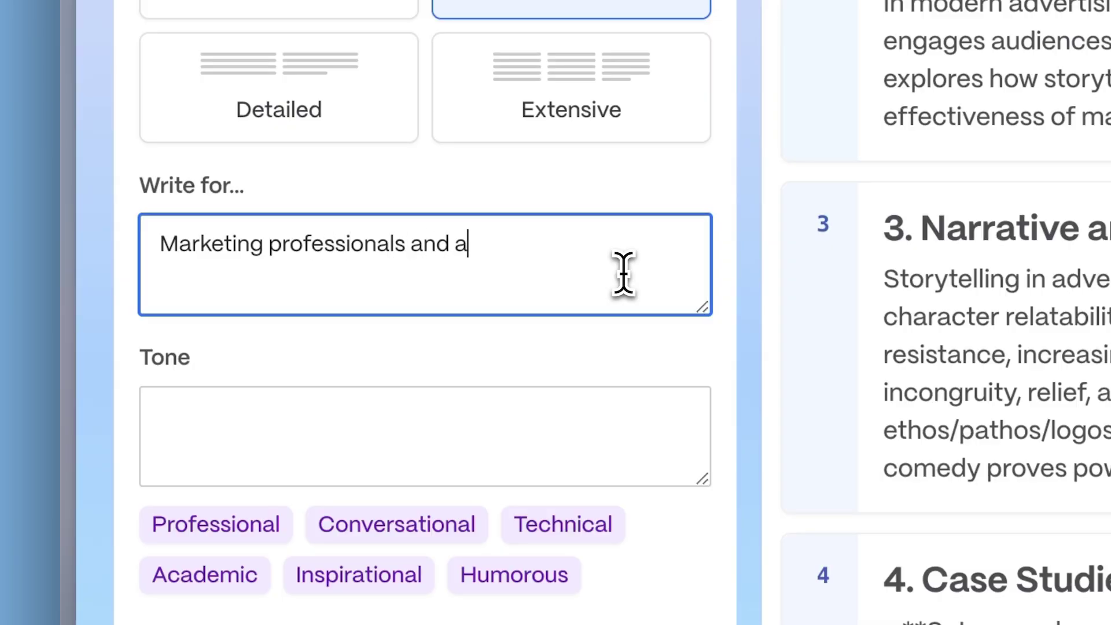
pyautogui.write('dvertising students')
pyautogui.click(630, 412)
pyautogui.write('Engaging, informative and funny')
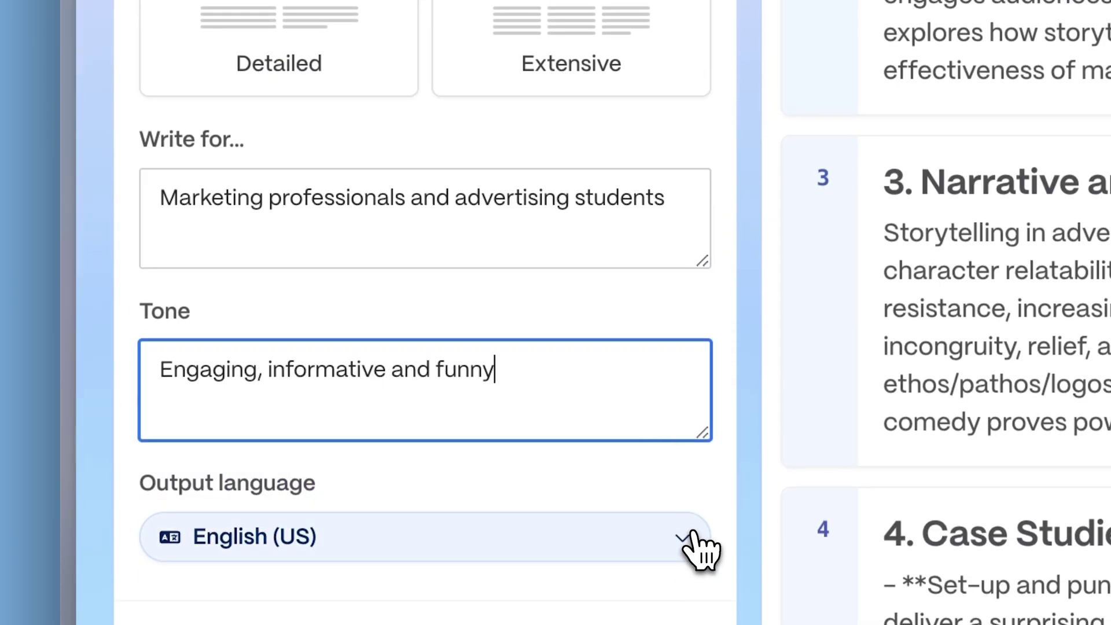
pyautogui.click(692, 536)
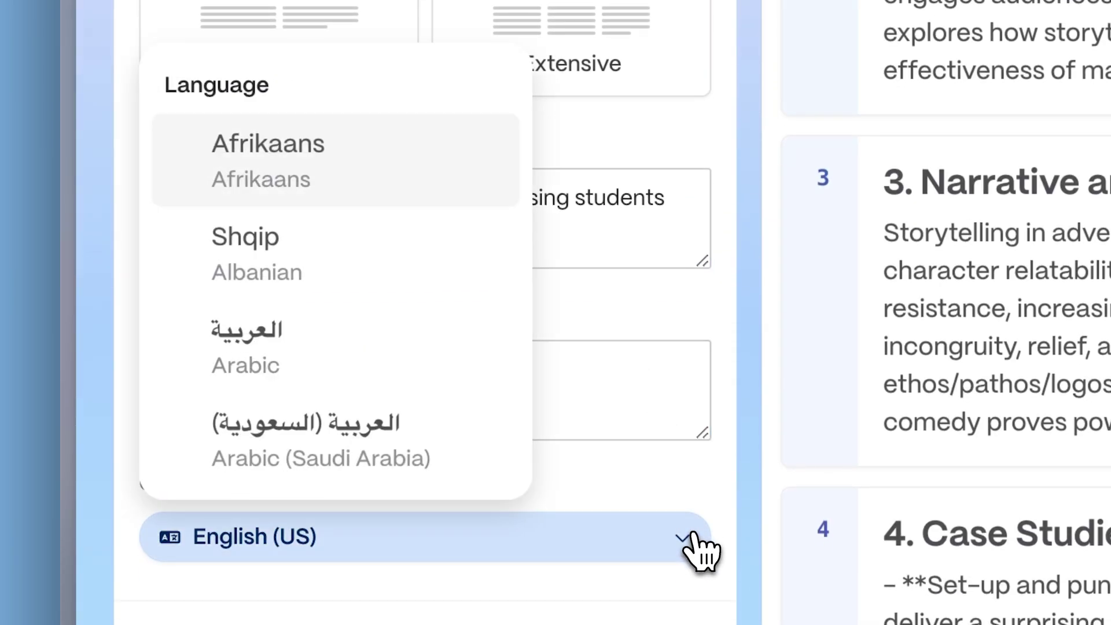
pyautogui.click(694, 537)
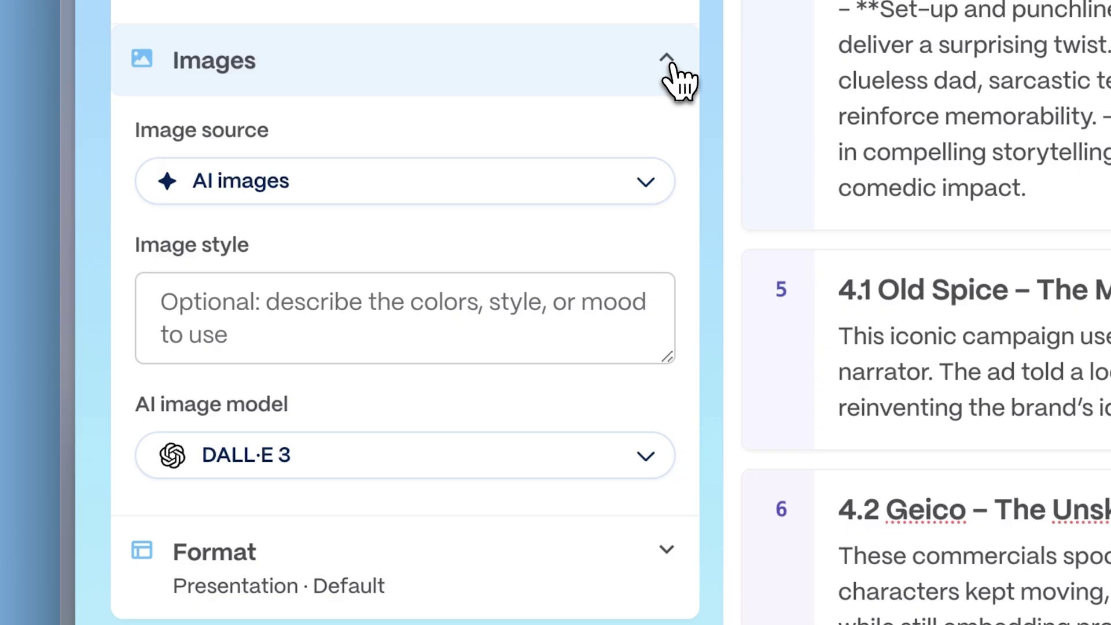
pyautogui.click(649, 177)
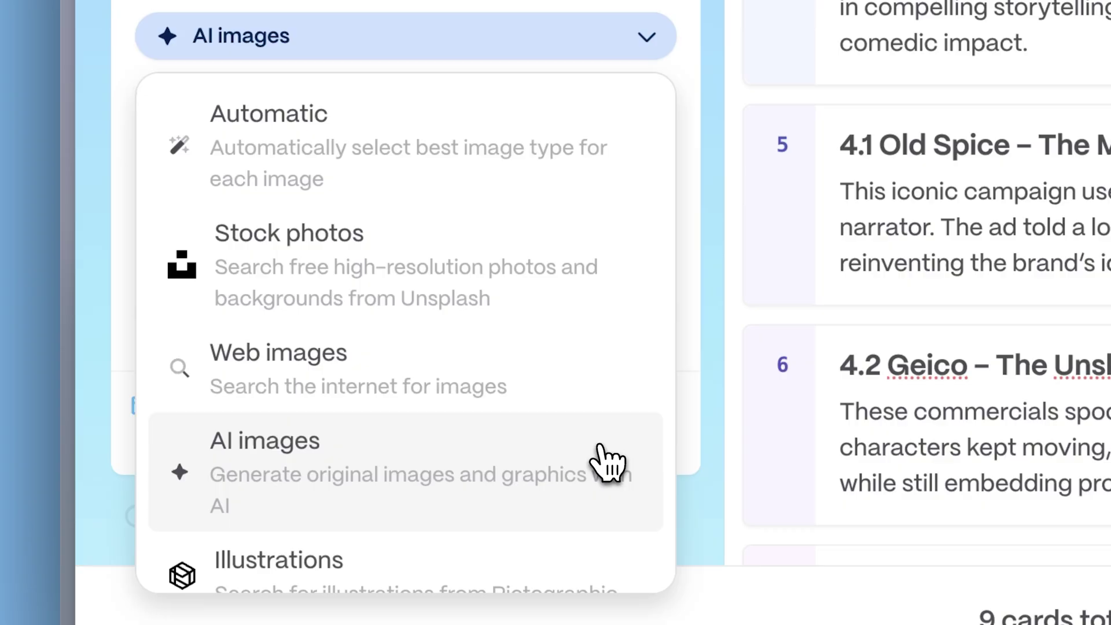
pyautogui.click(606, 464)
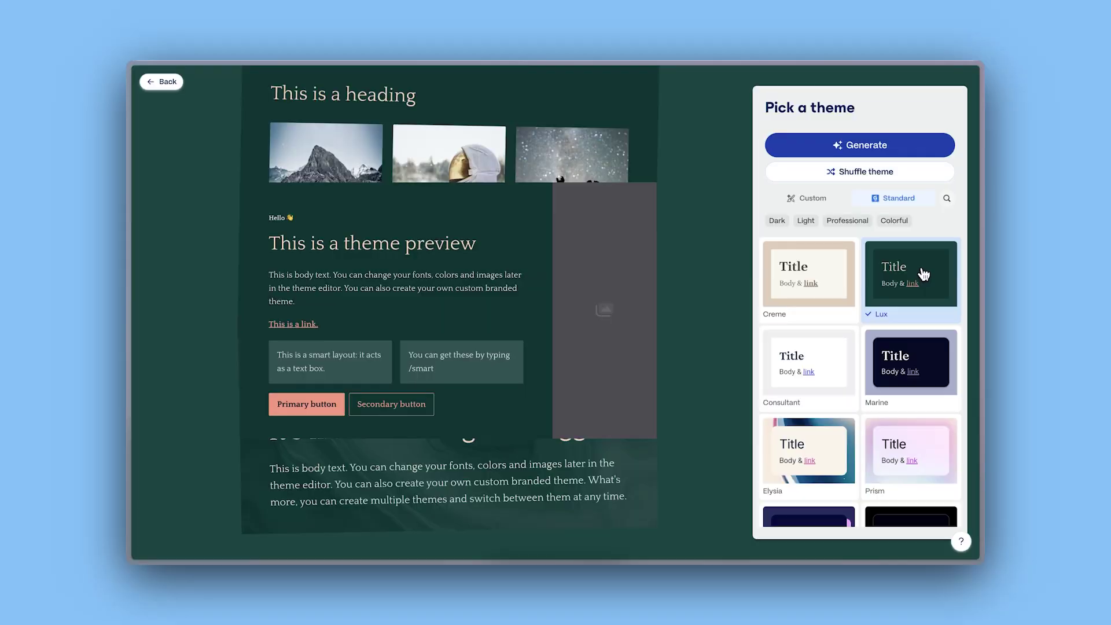
# Preview the Consultant, Prism, Dialogue and Indigo themes
pyautogui.click(837, 358)
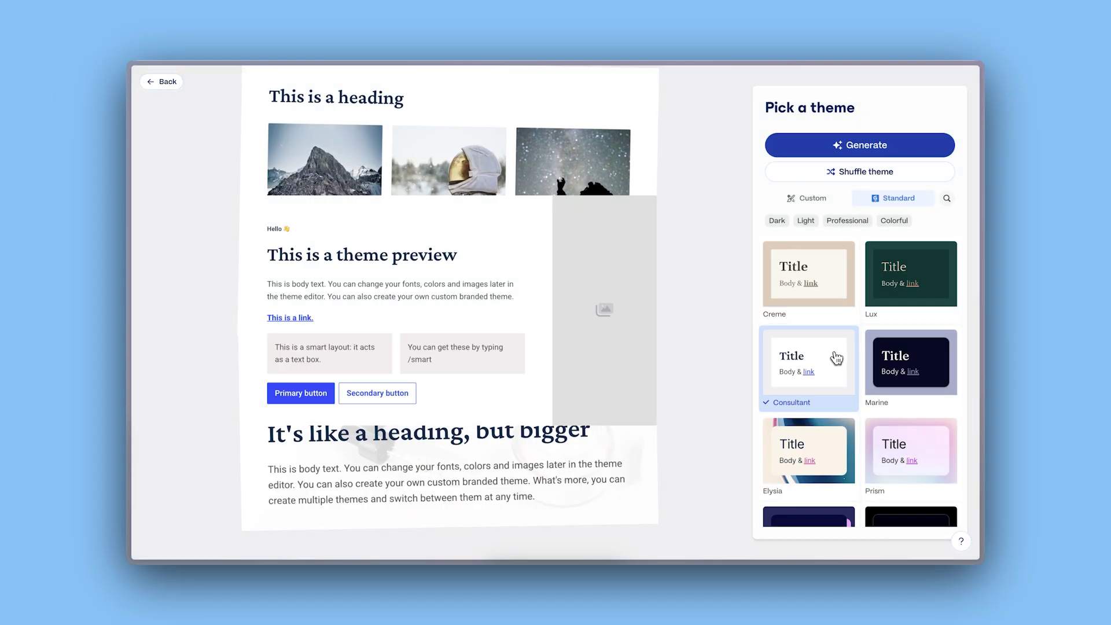
pyautogui.click(913, 448)
pyautogui.scroll(-5, 912, 443)
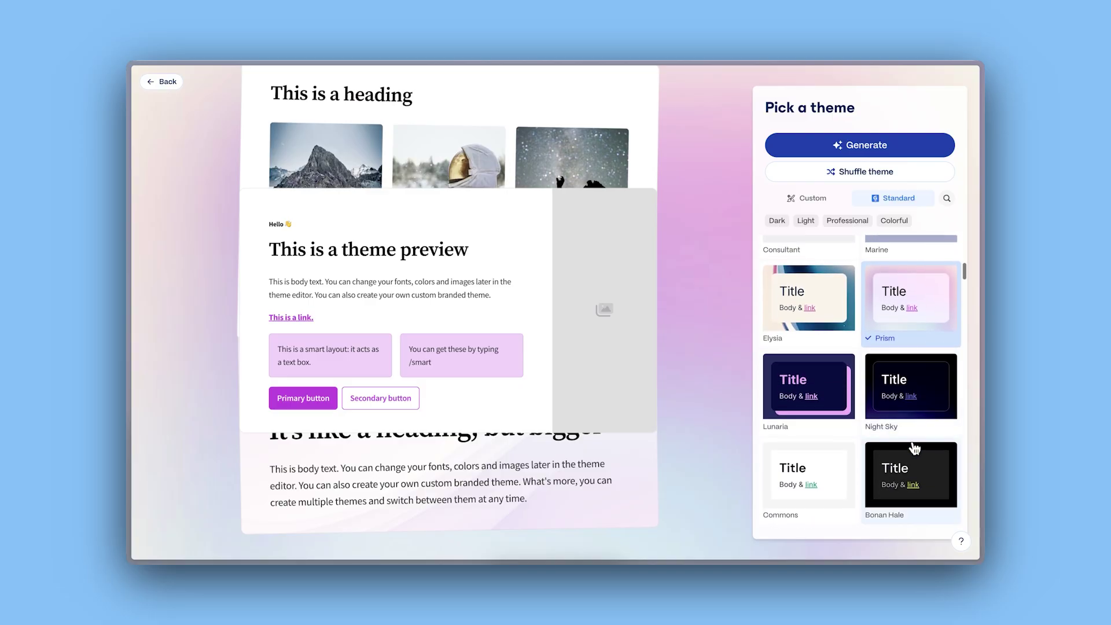
pyautogui.click(832, 396)
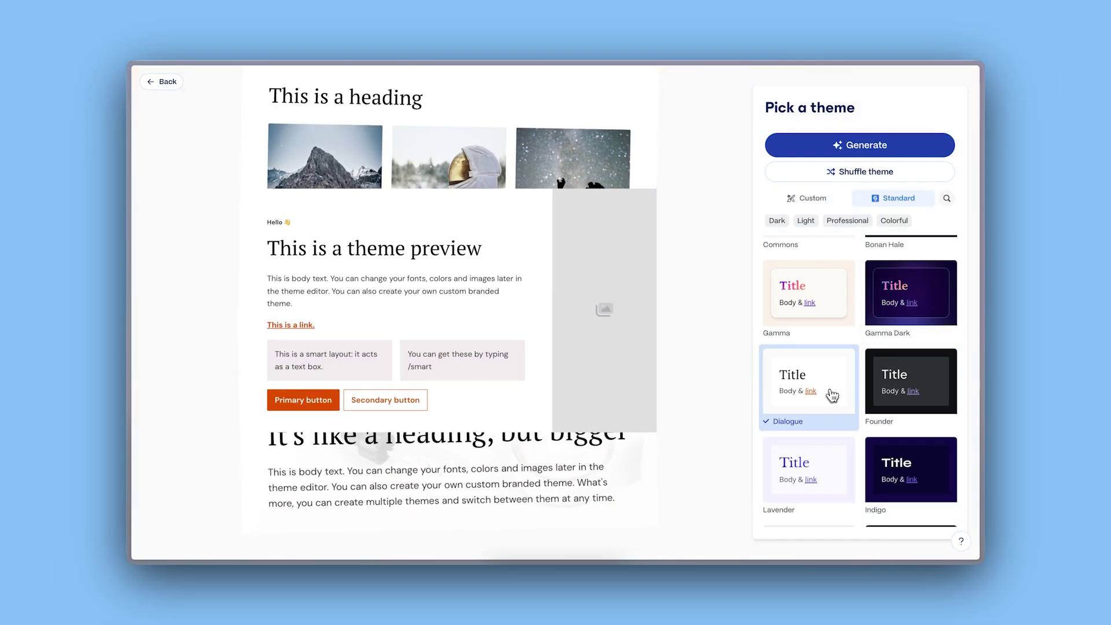
pyautogui.click(924, 457)
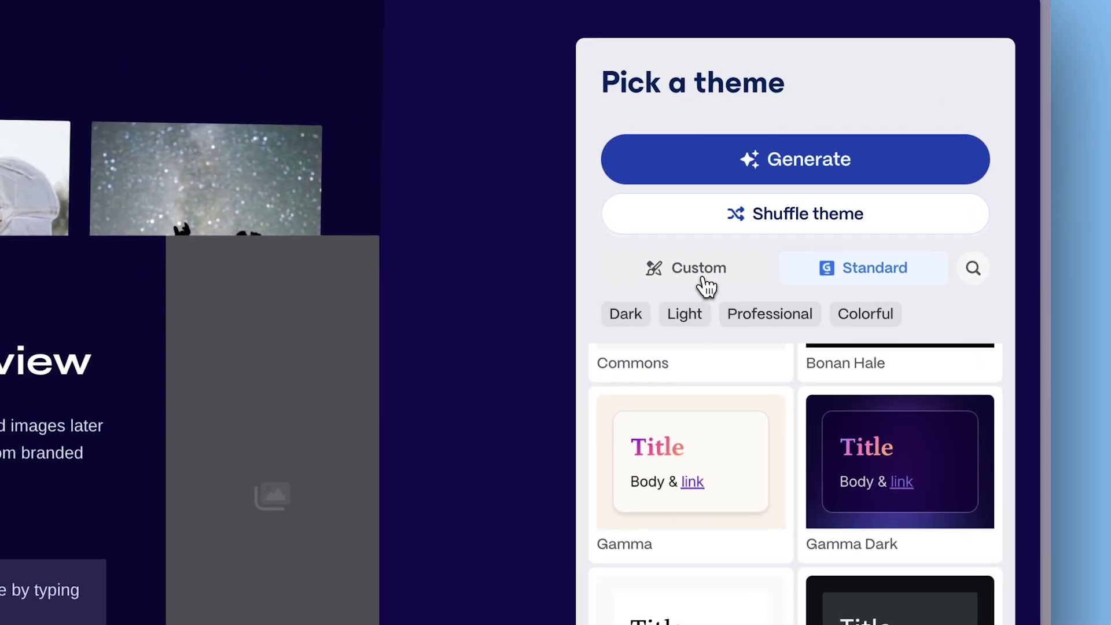
# Find and apply the custom Comedy theme, then generate the presentation
pyautogui.click(706, 285)
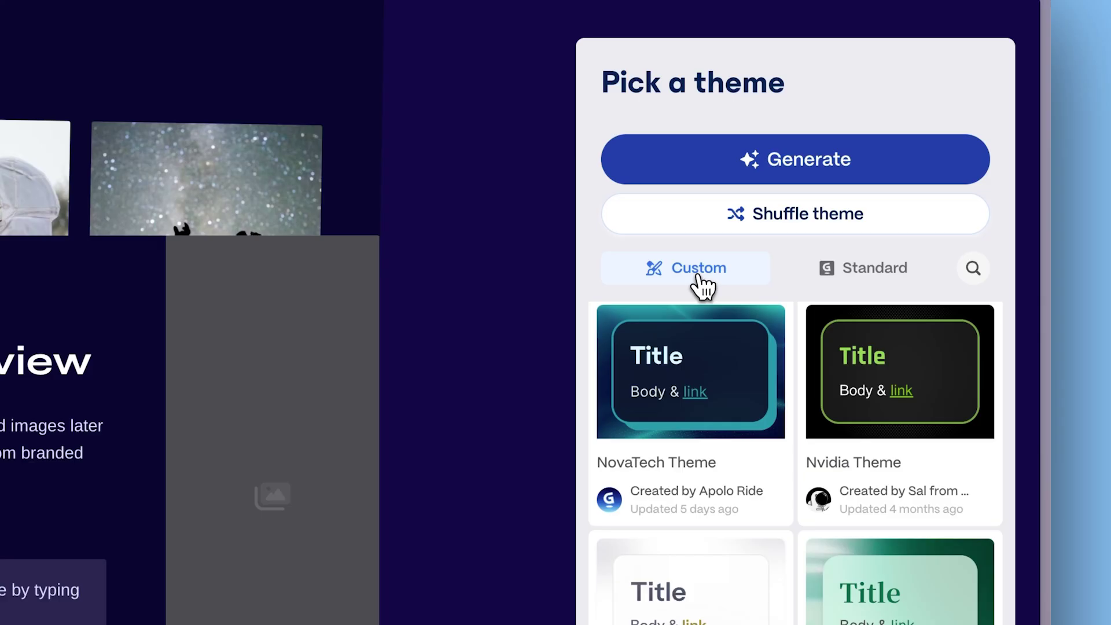
pyautogui.click(972, 269)
pyautogui.write('Comedy')
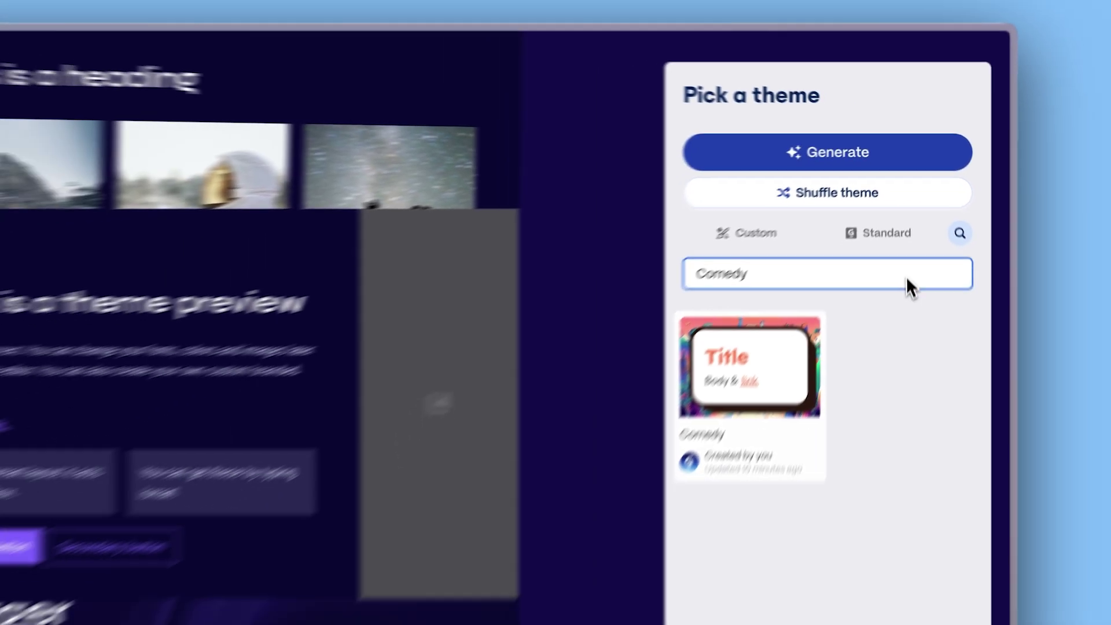
pyautogui.click(734, 463)
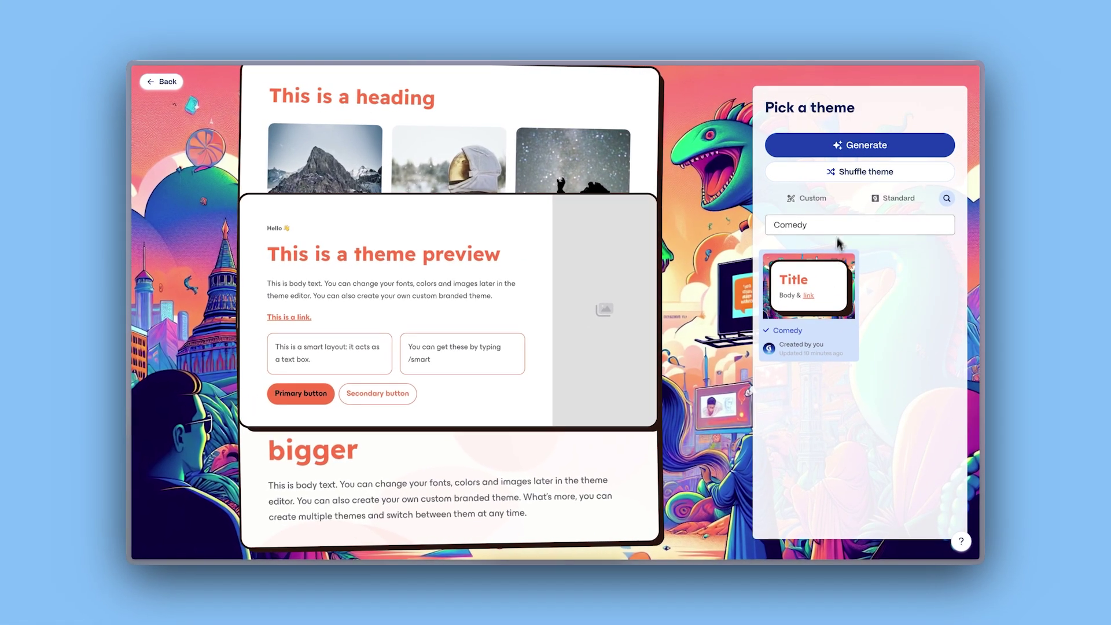
pyautogui.click(864, 151)
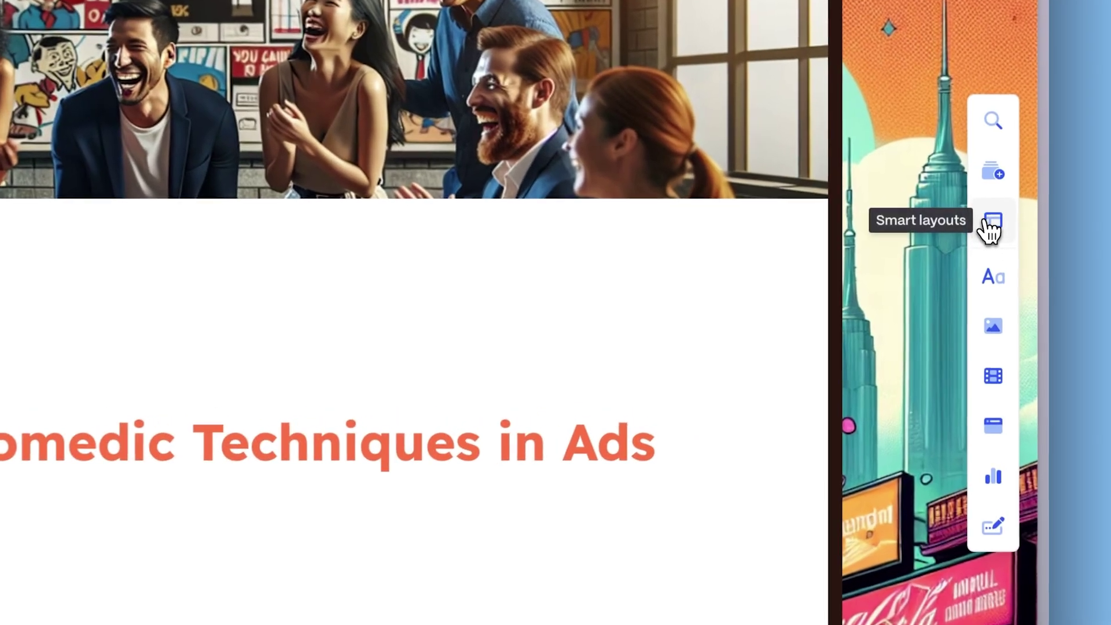
# Add a three-box smart layout below the slide title
pyautogui.click(959, 266)
pyautogui.moveTo(926, 199)
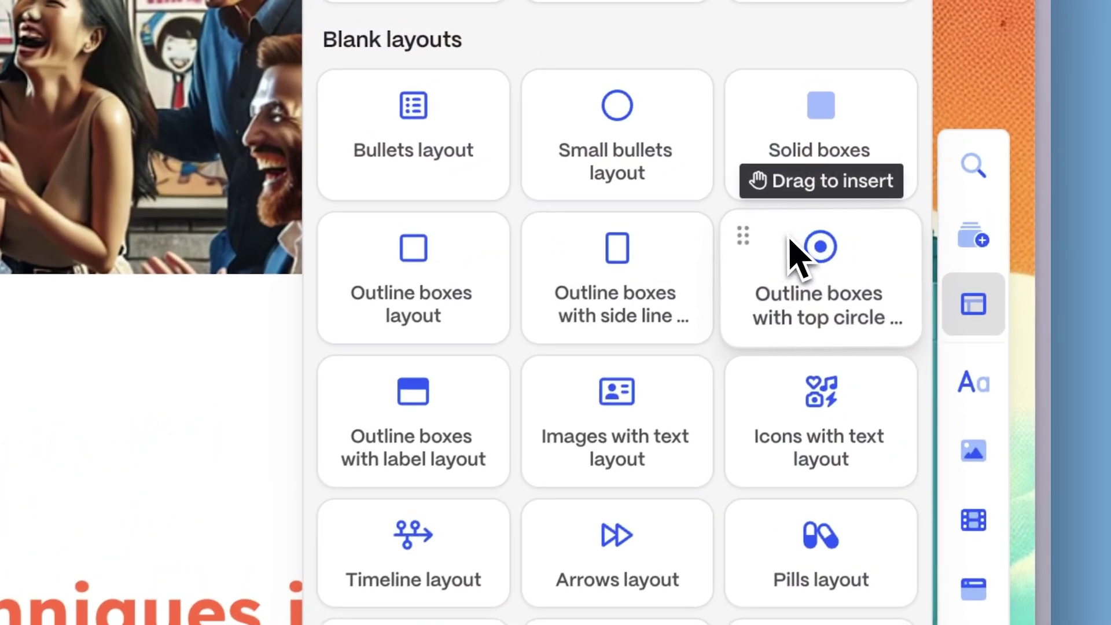
pyautogui.moveTo(776, 255); pyautogui.dragTo(563, 449)
# Add an AI image to Theoretical Framework, a YouTube embed, and a cycle layout to Reflections and Impact
pyautogui.click(1084, 325)
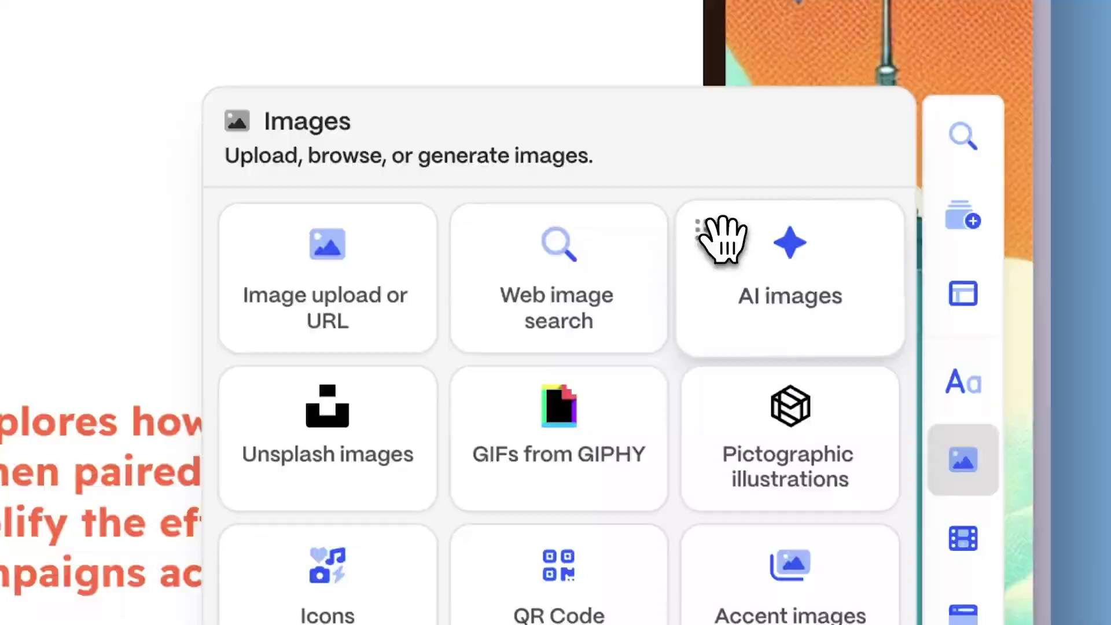
pyautogui.moveTo(989, 252); pyautogui.dragTo(252, 285)
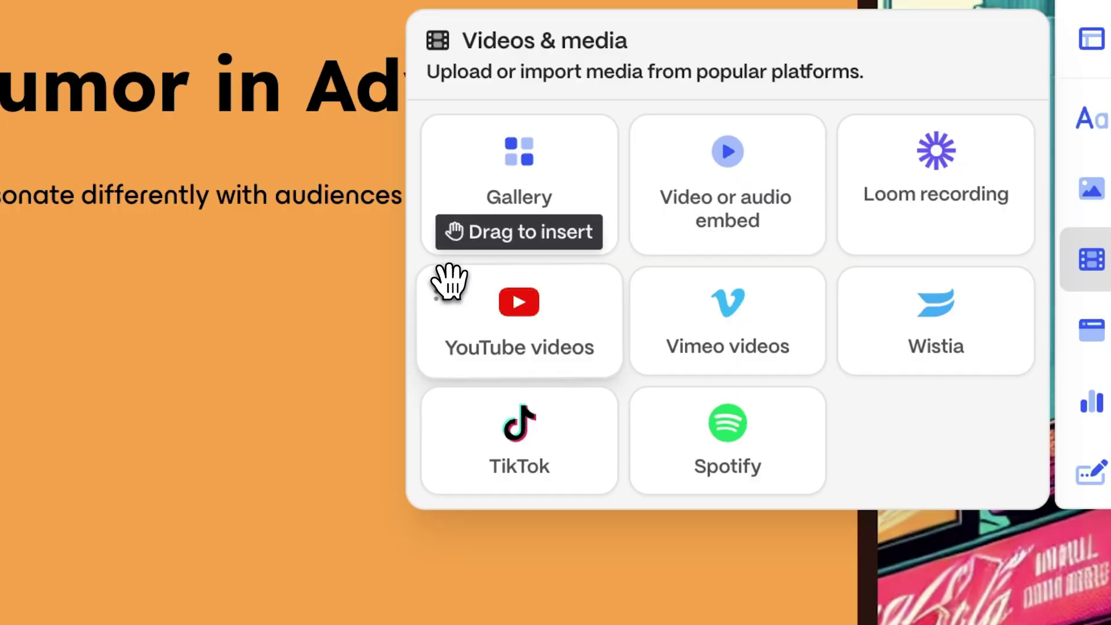
pyautogui.moveTo(447, 278); pyautogui.dragTo(3, 311)
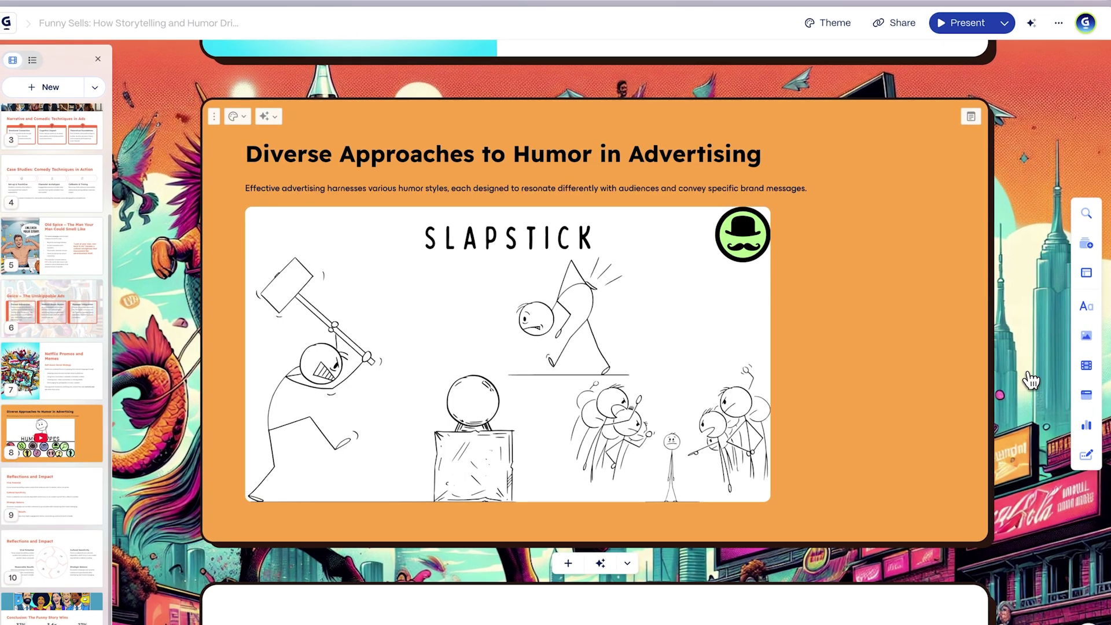
pyautogui.moveTo(1086, 272); pyautogui.dragTo(543, 289)
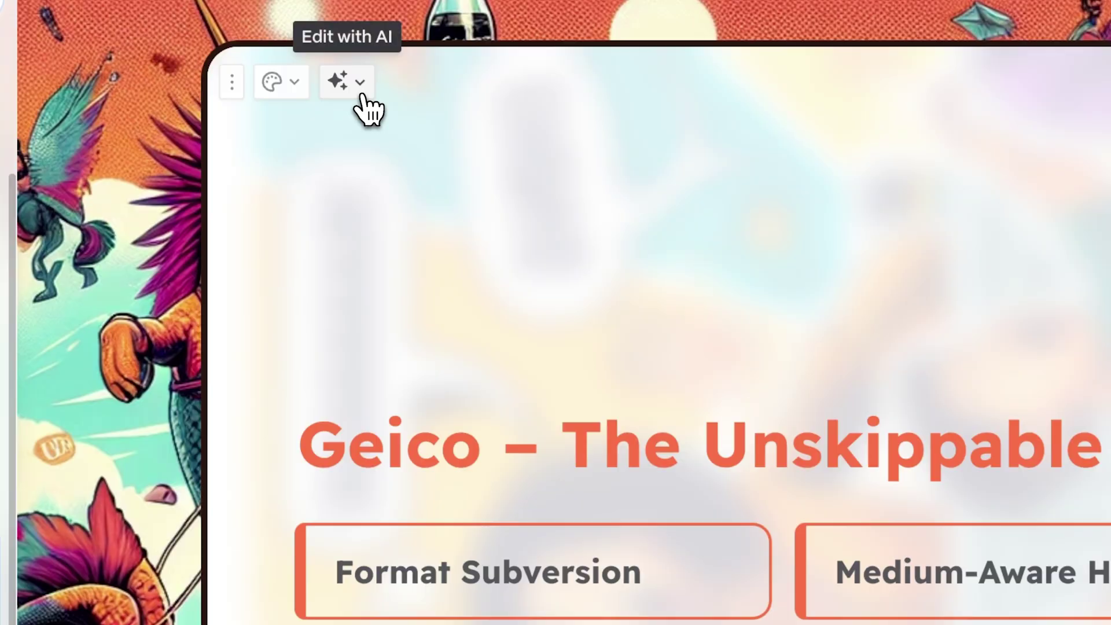
# Lengthen the Geico card, make it more visual, and rewrite it in a funnier tone
pyautogui.click(368, 109)
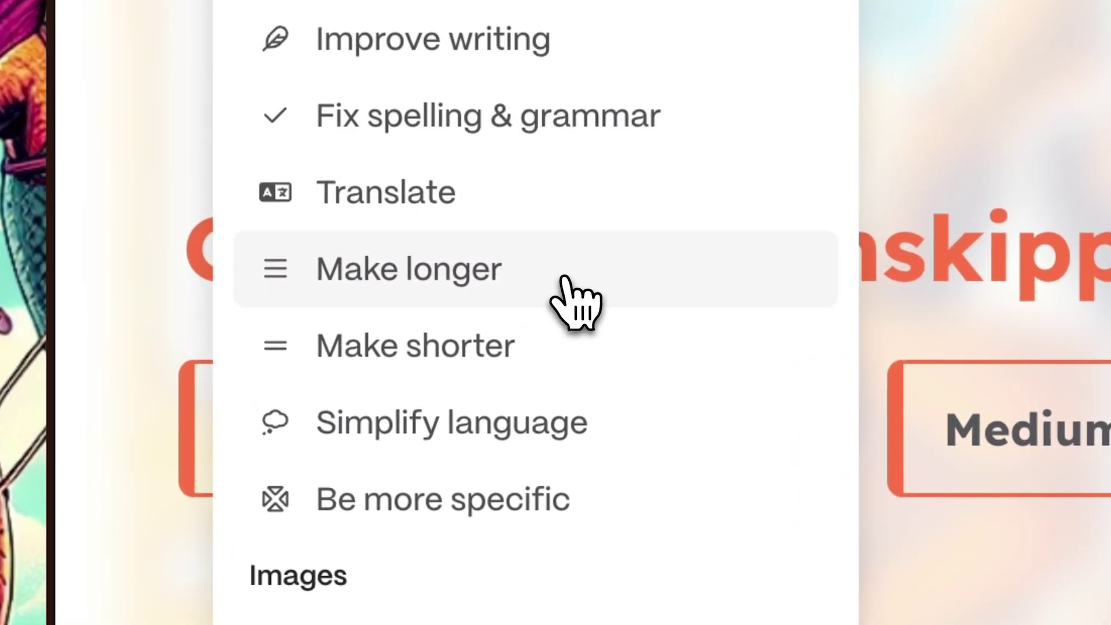
pyautogui.click(567, 463)
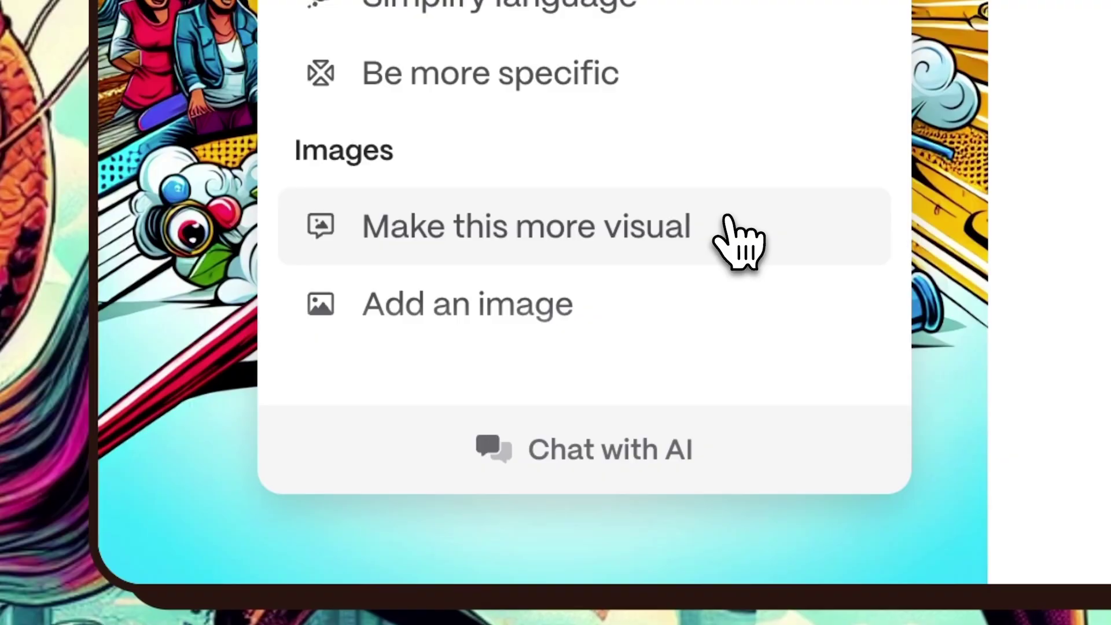
pyautogui.click(727, 223)
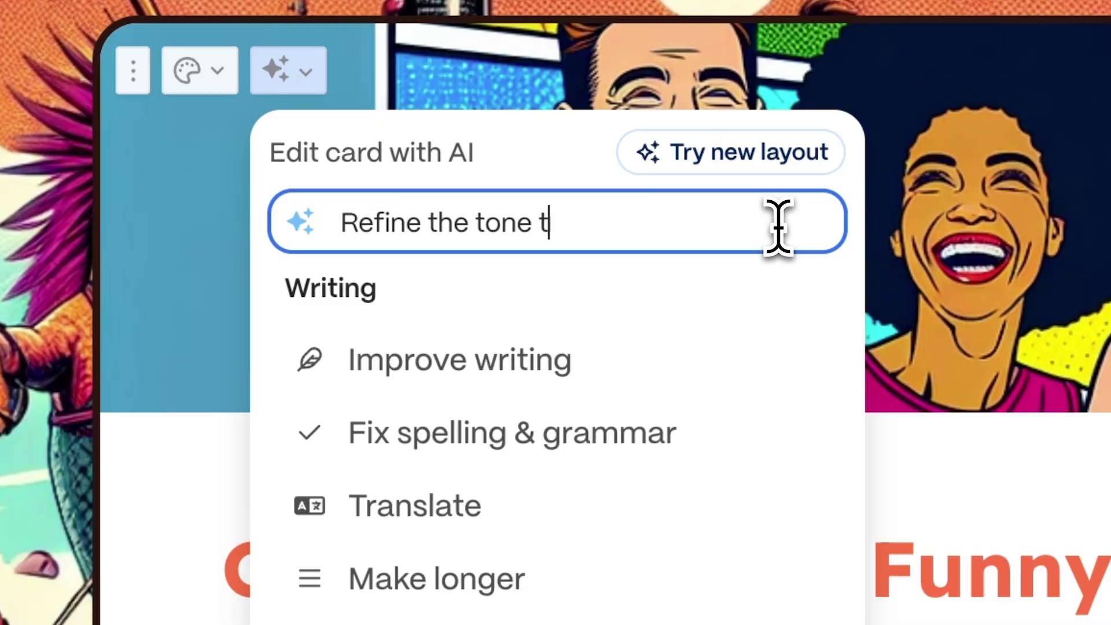
pyautogui.press('Return')
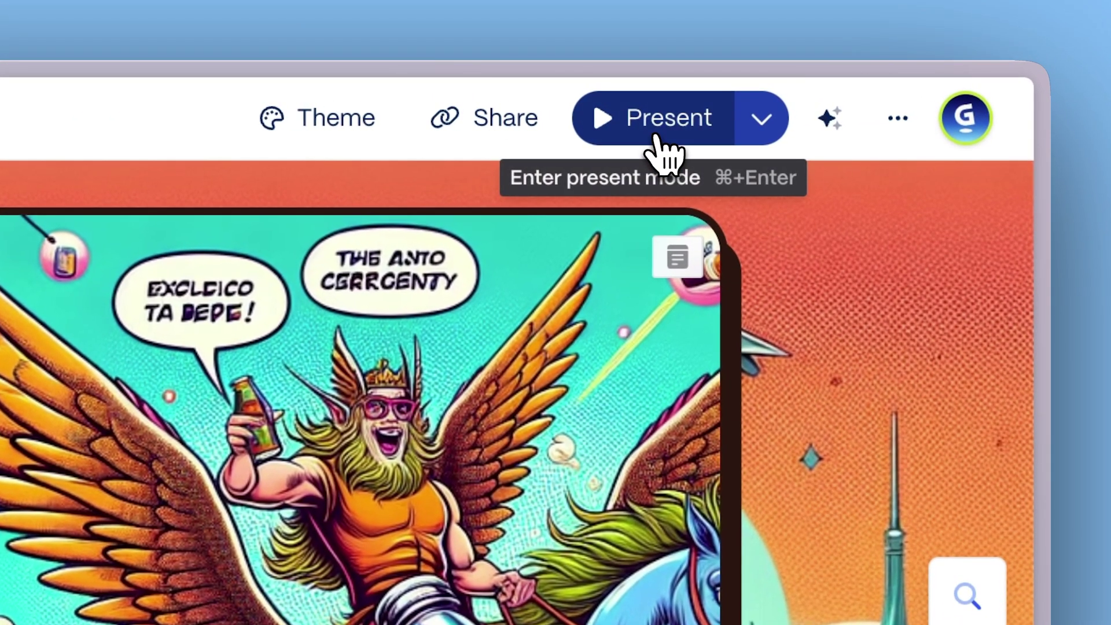
# Present the opening slides with speaker notes in presenter view, then bring up sharing
pyautogui.click(870, 79)
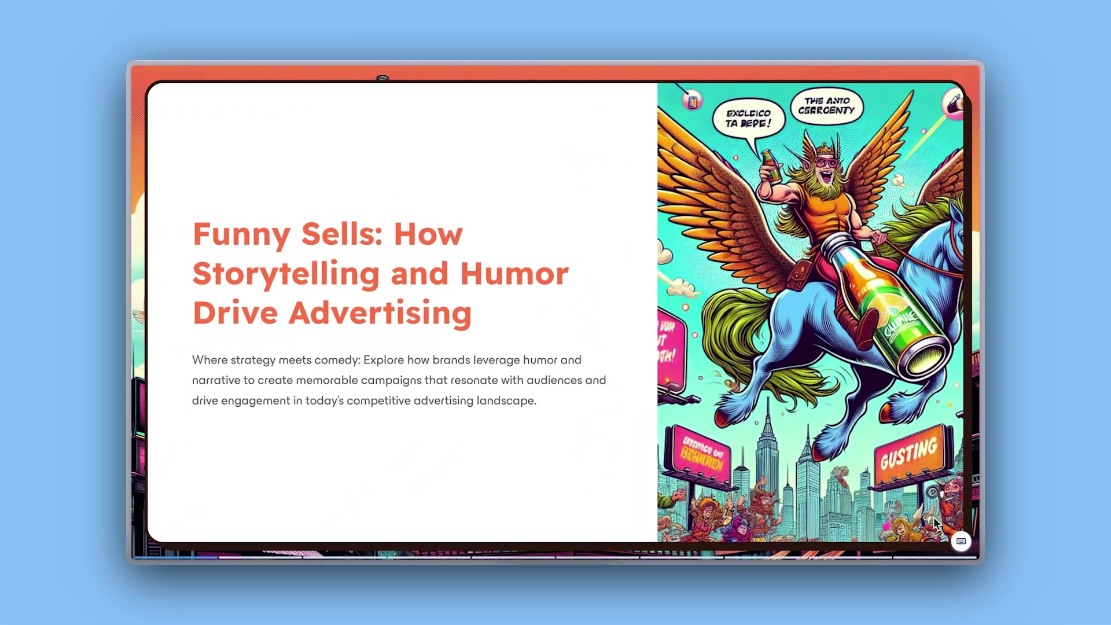
pyautogui.press('Right')
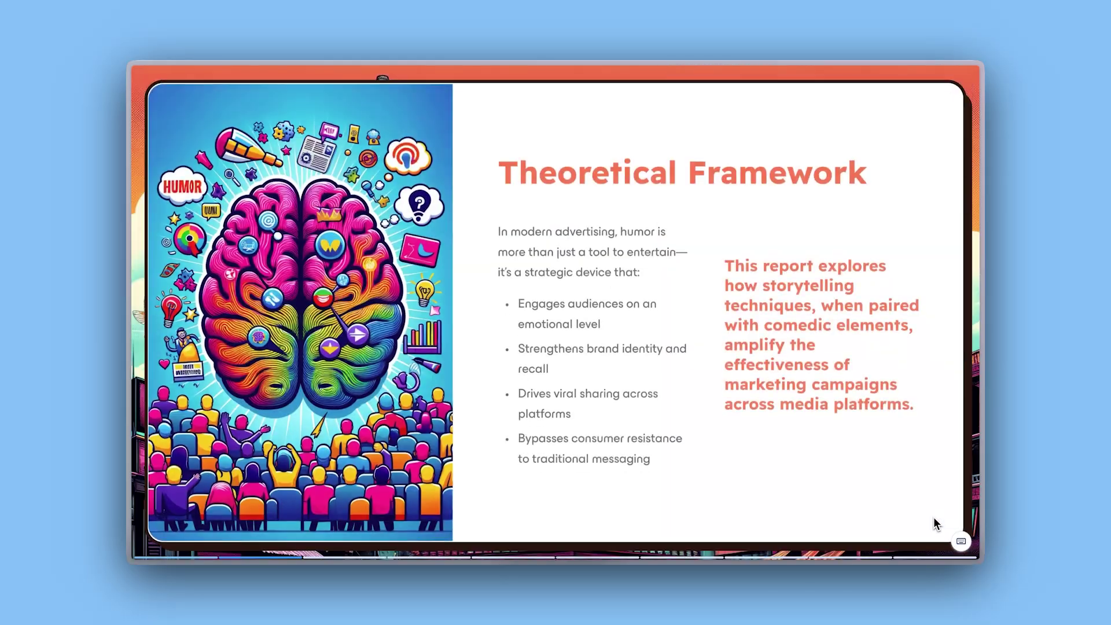
pyautogui.press('Right')
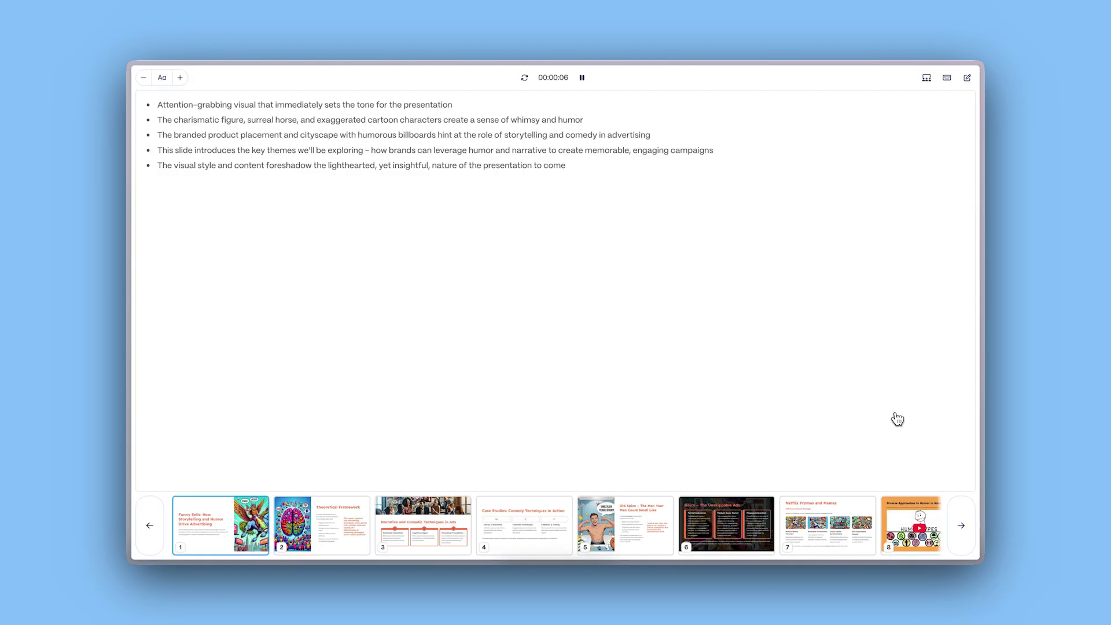
pyautogui.press('Right')
pyautogui.press('Right')
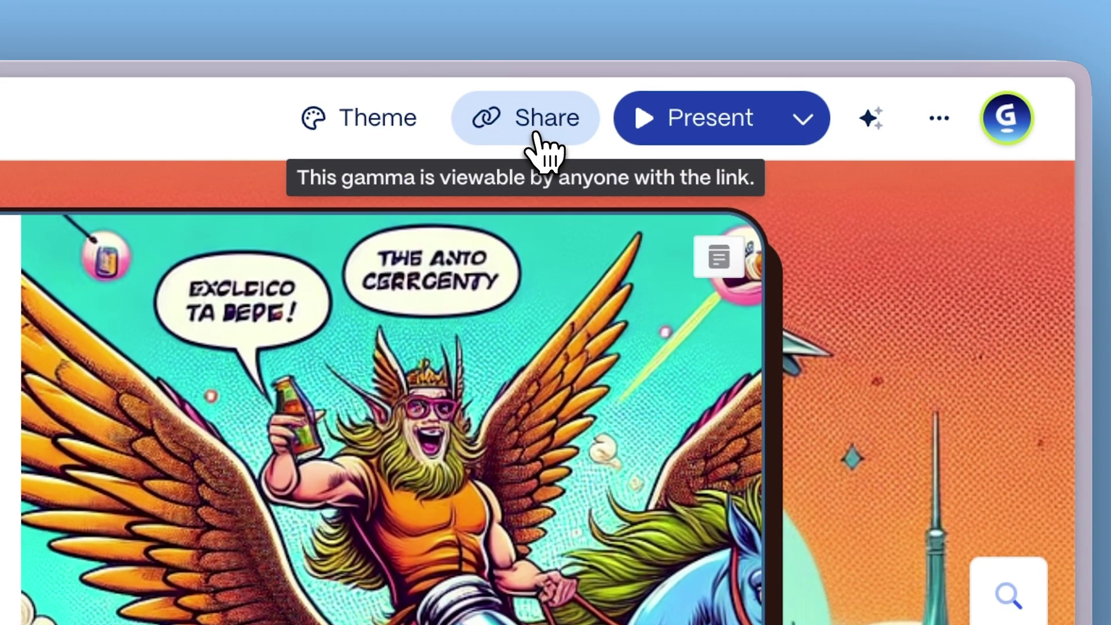
pyautogui.click(533, 125)
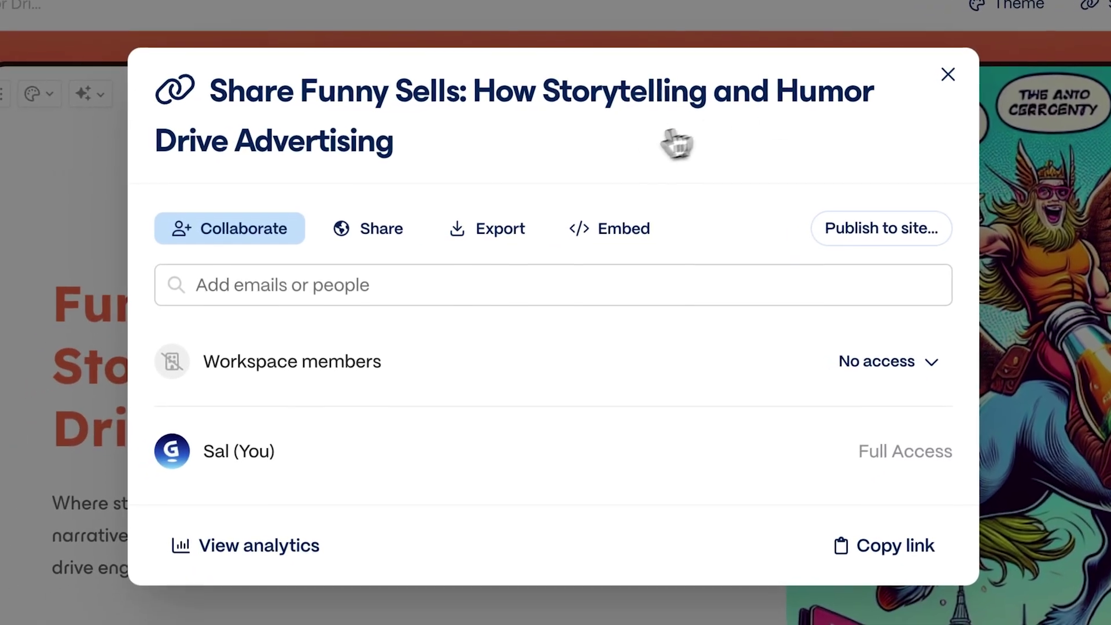
# Reveal the public view link and limit export to the custom card range 1-4
pyautogui.click(309, 253)
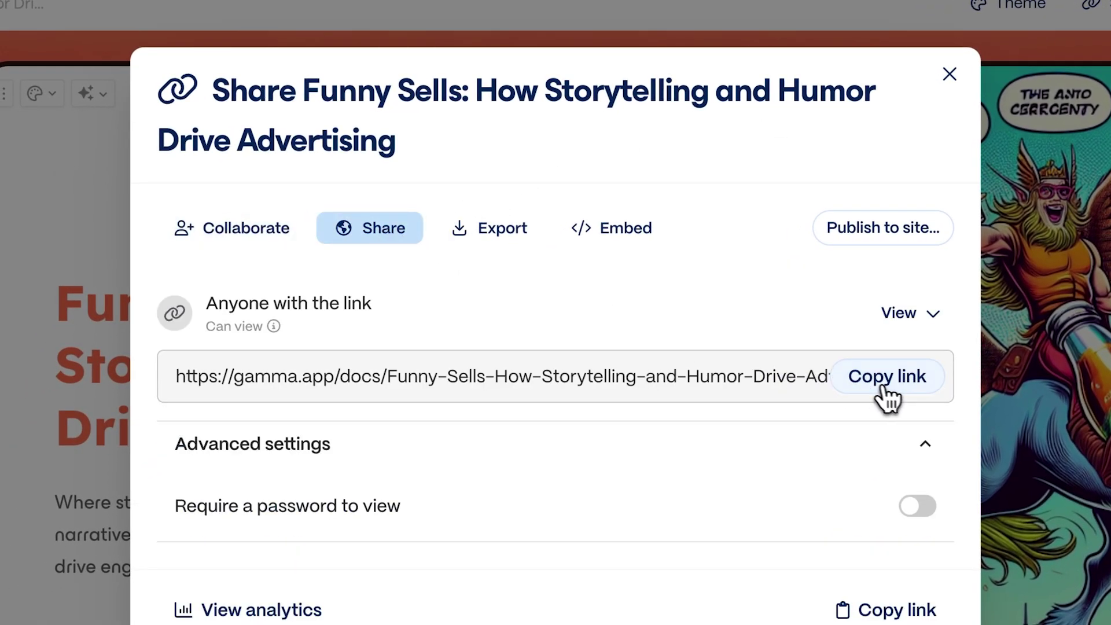
pyautogui.click(514, 252)
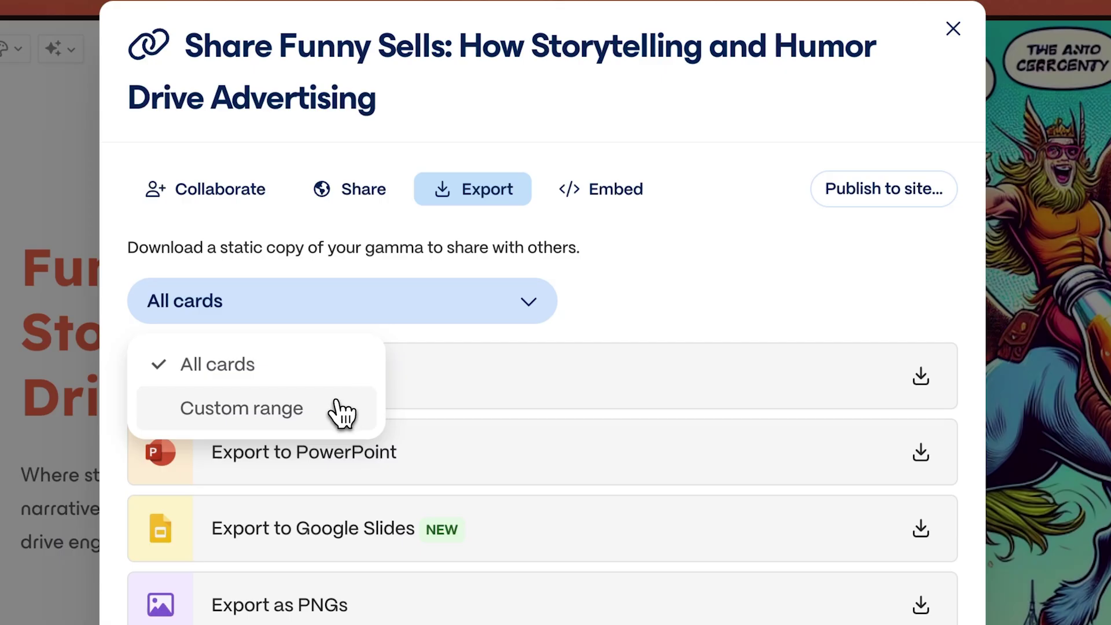
pyautogui.click(341, 412)
pyautogui.click(605, 300)
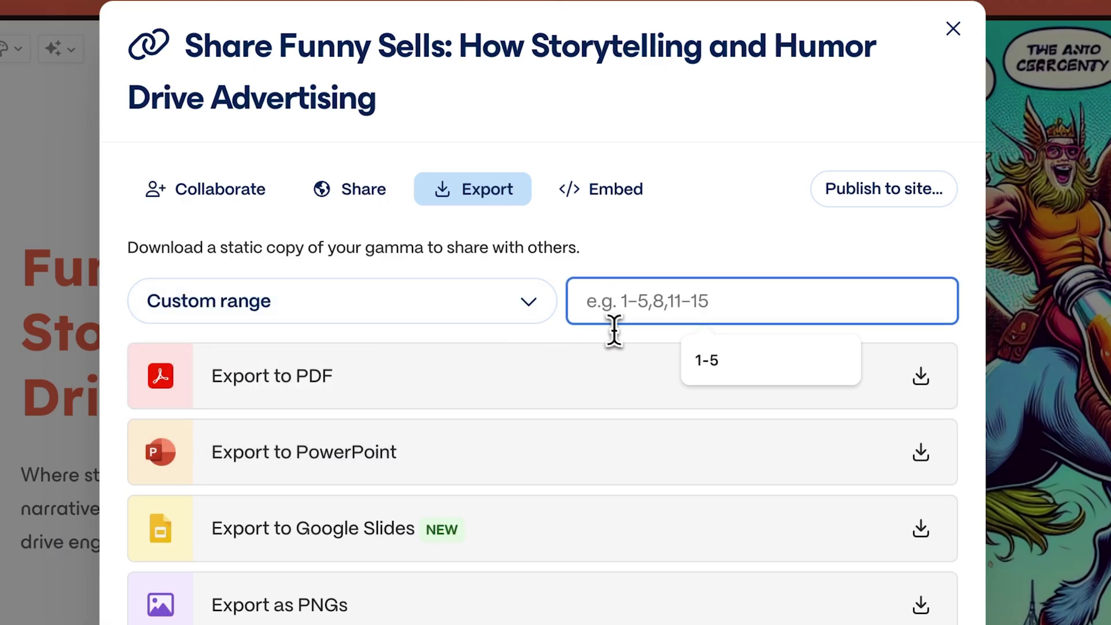
pyautogui.write('1-4')
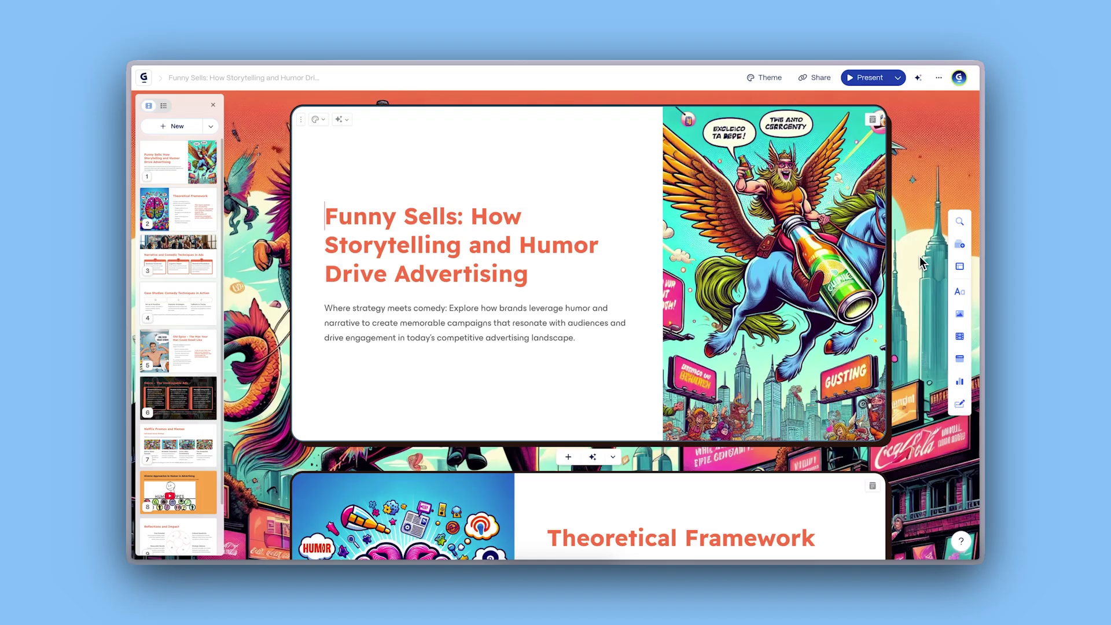
pyautogui.scroll(-5, 920, 262)
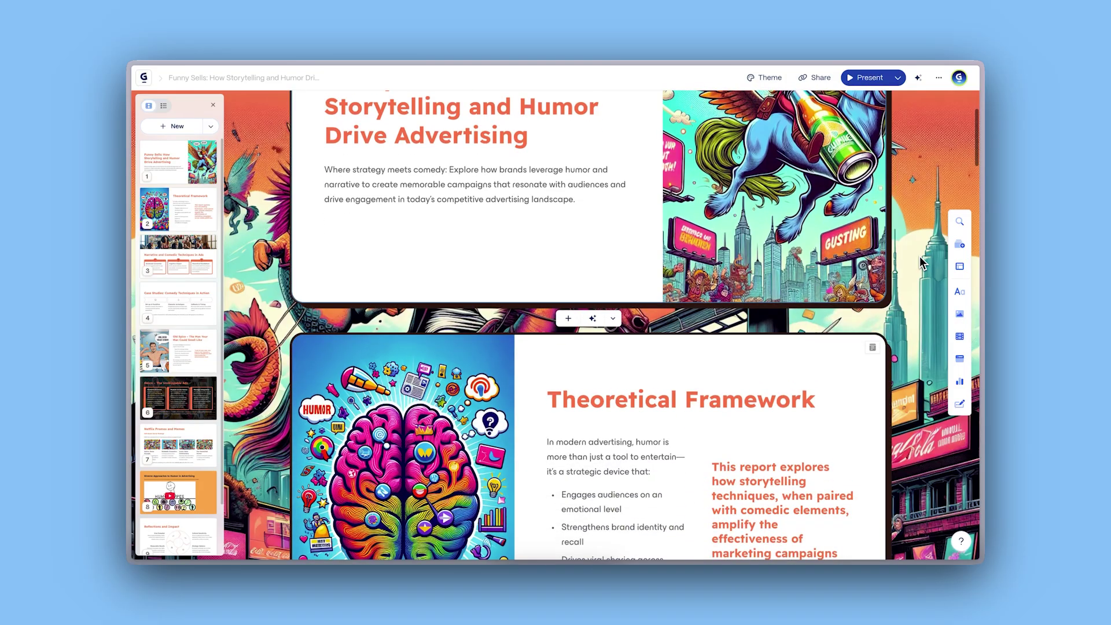
# Advance the presentation from Theoretical Framework to the Old Spice slide
pyautogui.scroll(-1, 919, 256)
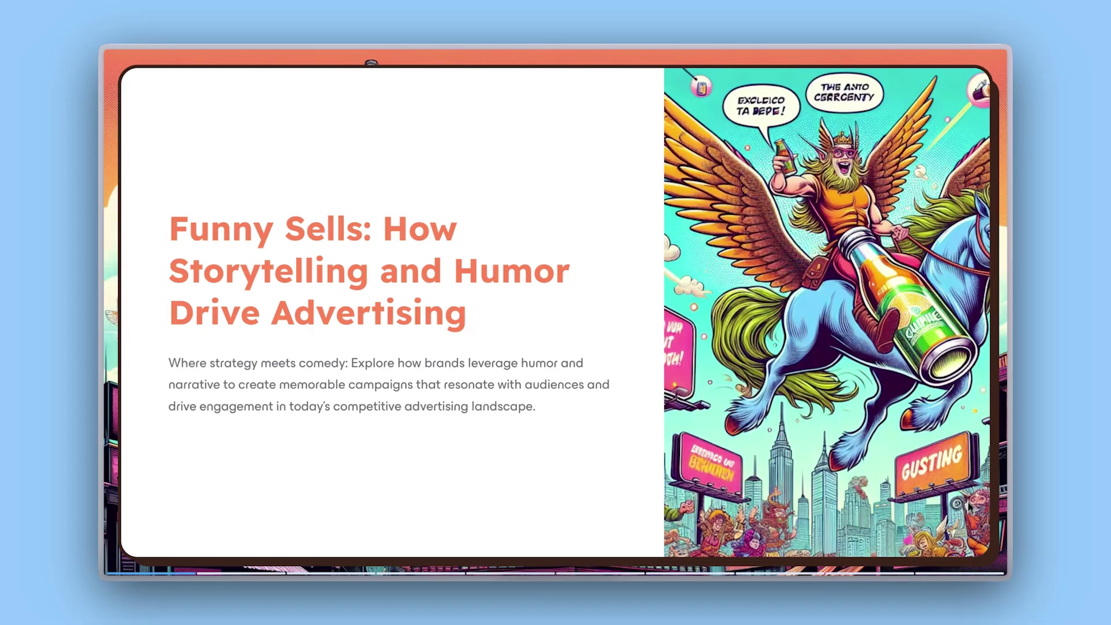
pyautogui.press('Right')
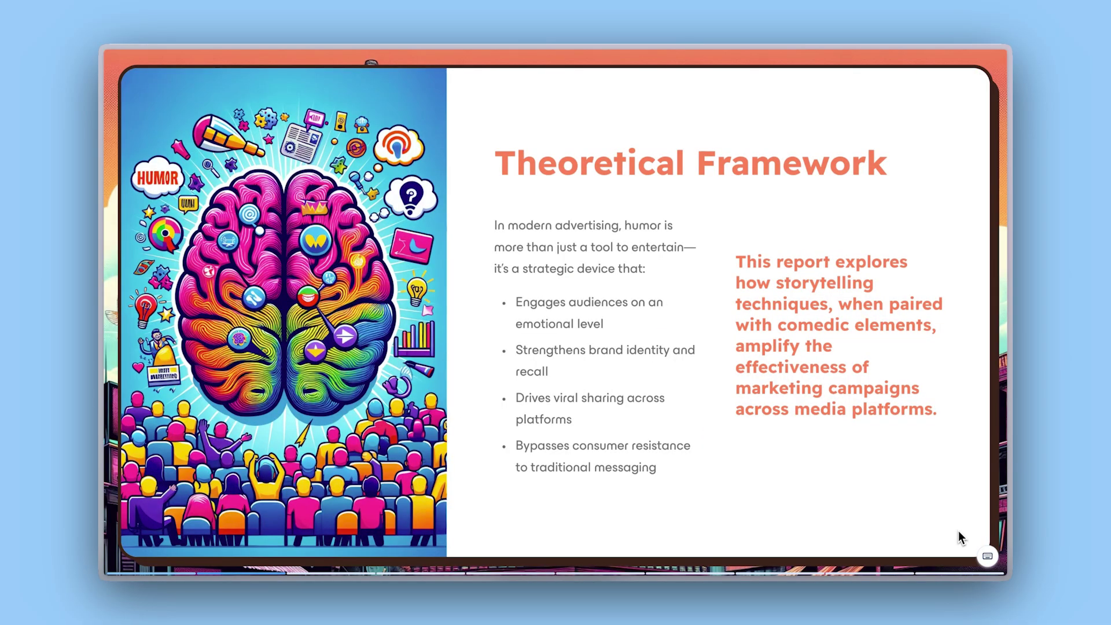
pyautogui.press('Right')
pyautogui.press('Right')
pyautogui.press('Right')
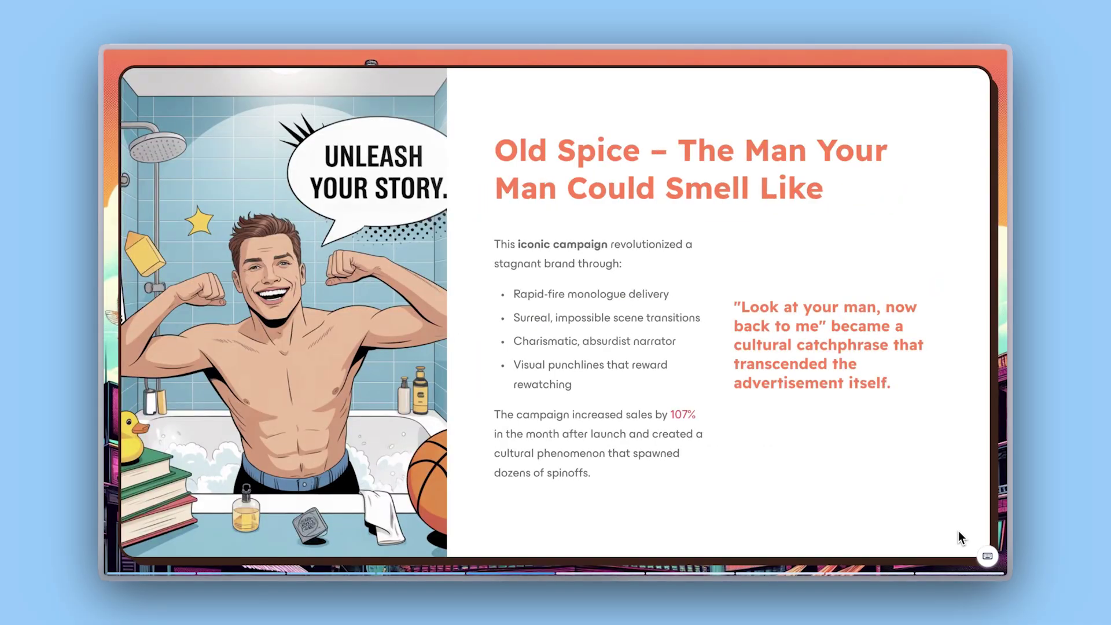